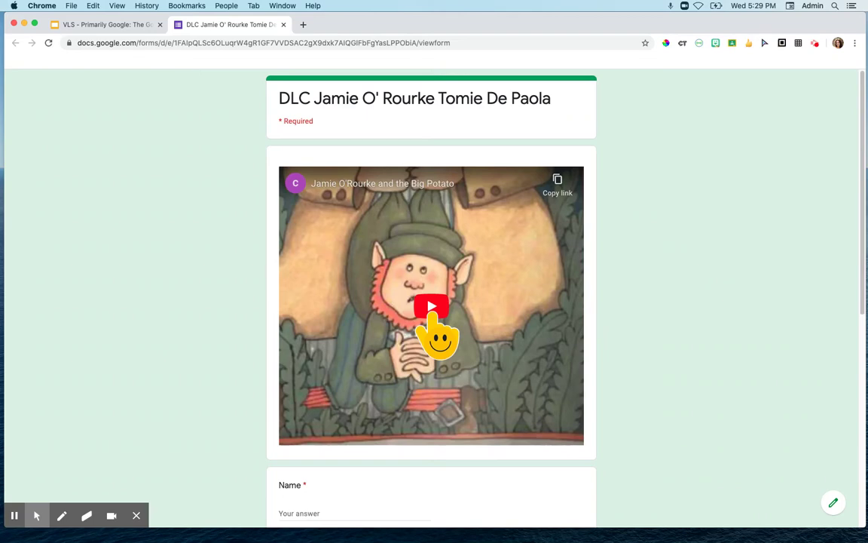
# - Play and pause the embedded story video, and review the example form's name, book rating and work ethic questions
pyautogui.click(435, 311)
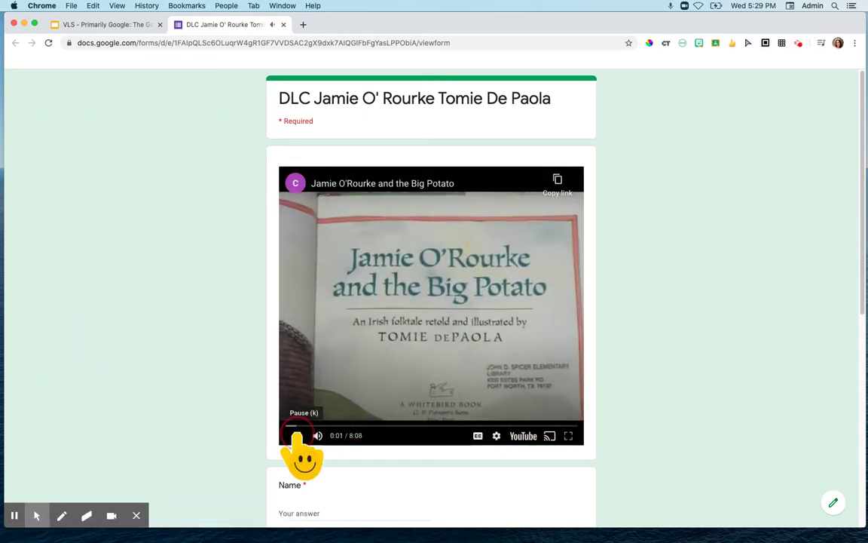
pyautogui.click(297, 435)
pyautogui.click(562, 346)
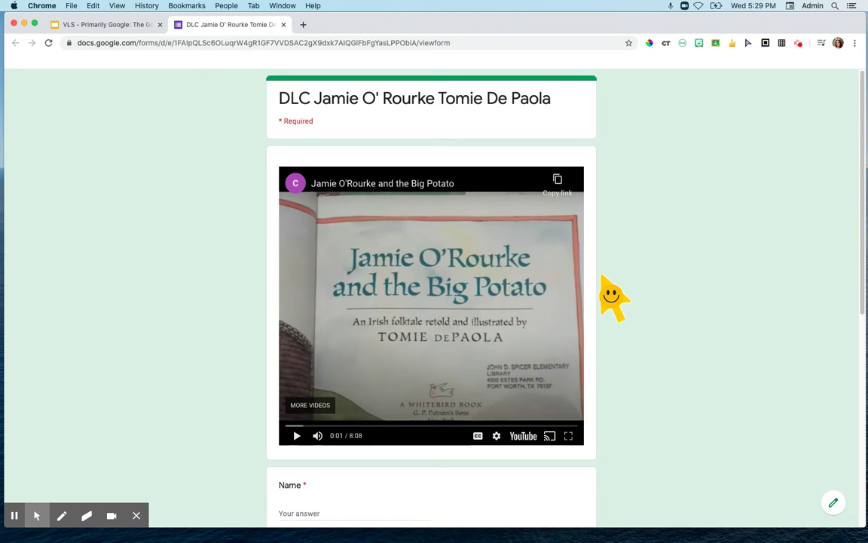
pyautogui.scroll(-3, 612, 296)
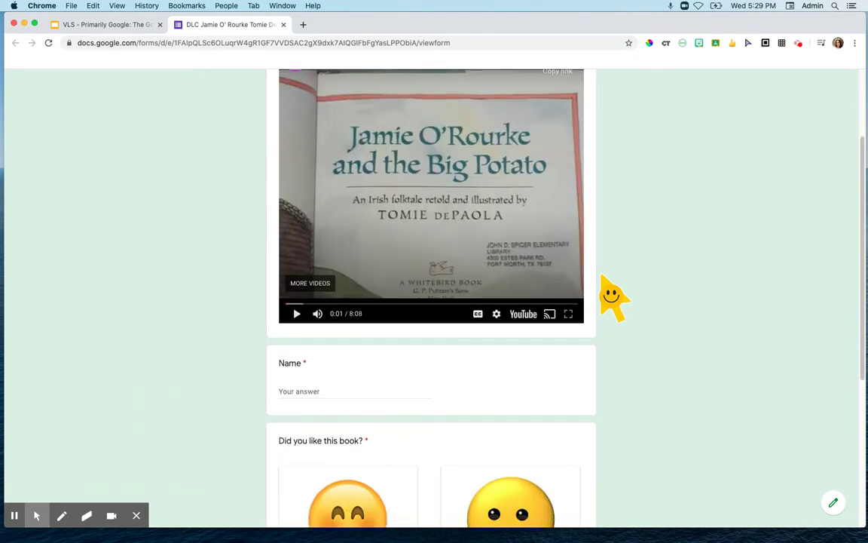
pyautogui.scroll(-3, 612, 296)
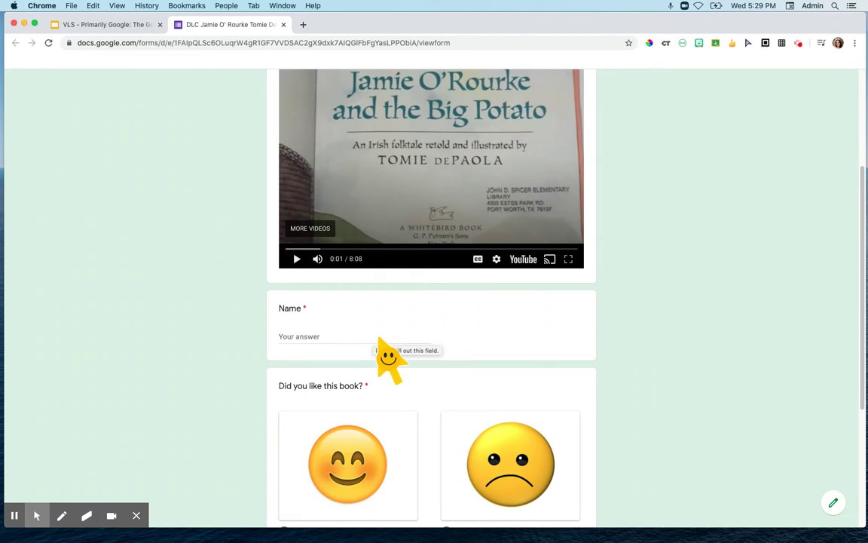
pyautogui.scroll(-2, 561, 347)
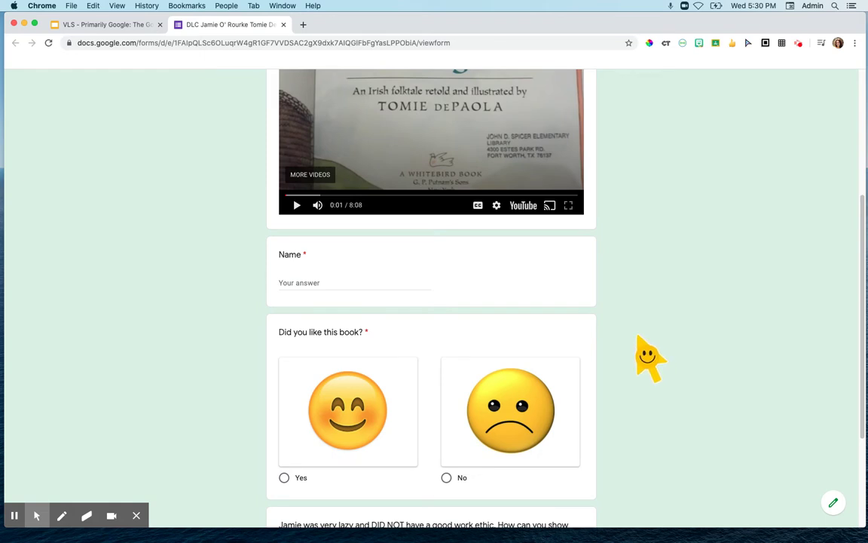
pyautogui.scroll(-4, 647, 359)
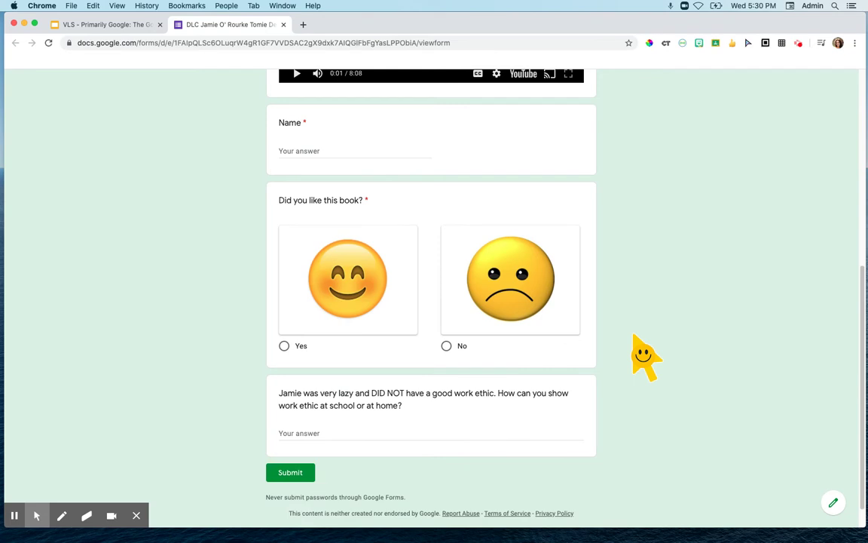
pyautogui.scroll(-1, 644, 359)
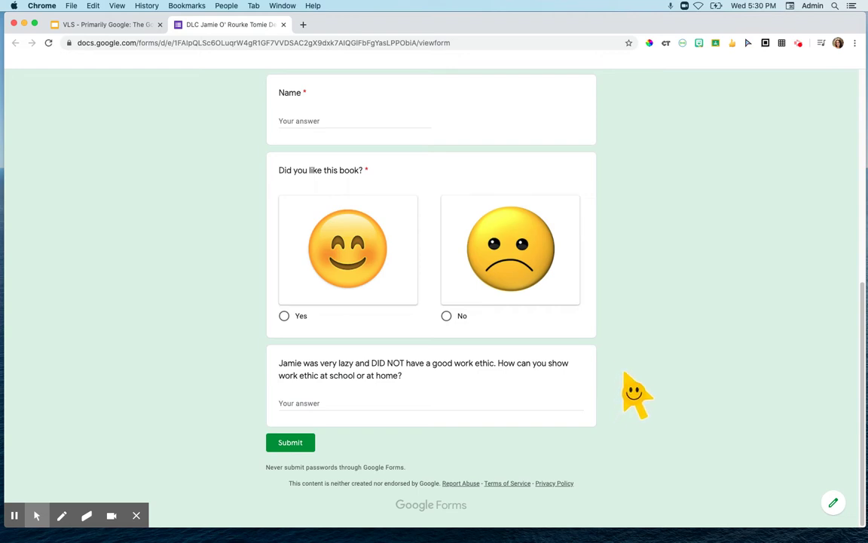
# - Create a new blank Google Form in a separate browser tab using the forms.new address
pyautogui.click(303, 25)
pyautogui.click(293, 43)
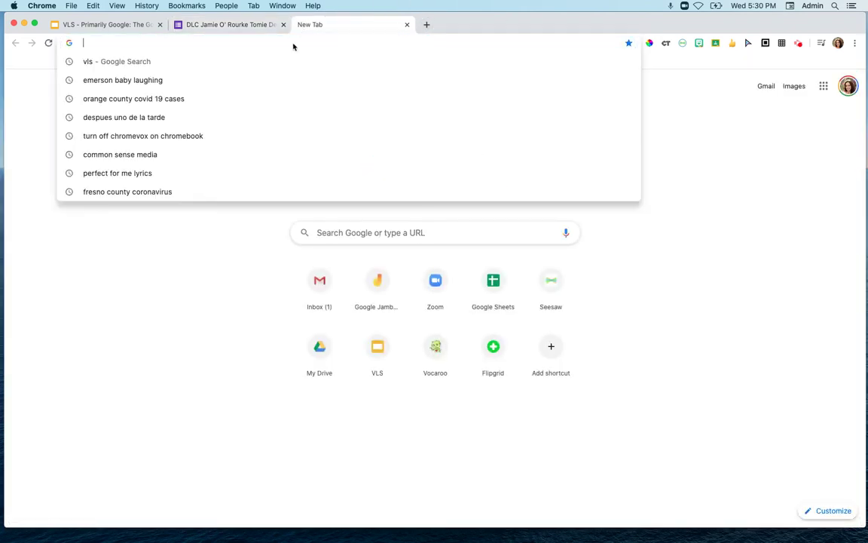
pyautogui.write('formes.')
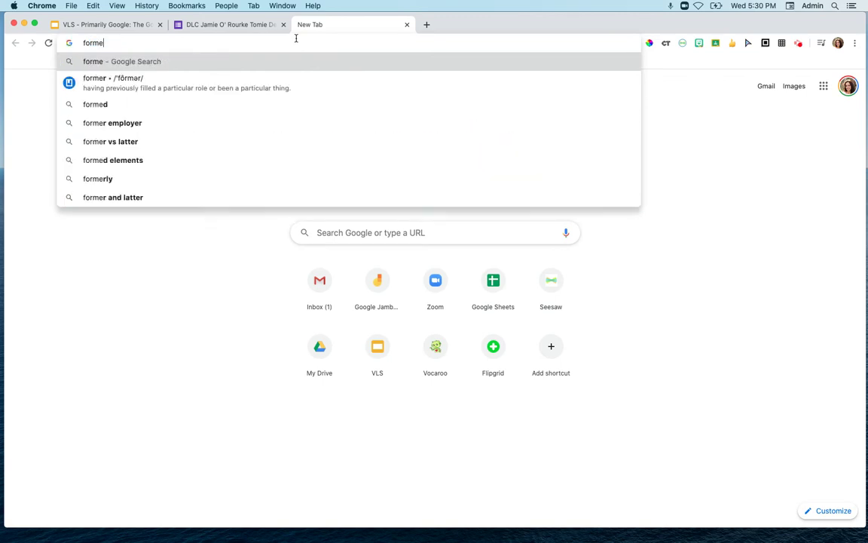
pyautogui.press('BackSpace')
pyautogui.press('BackSpace')
pyautogui.press('BackSpace')
pyautogui.write('s.new')
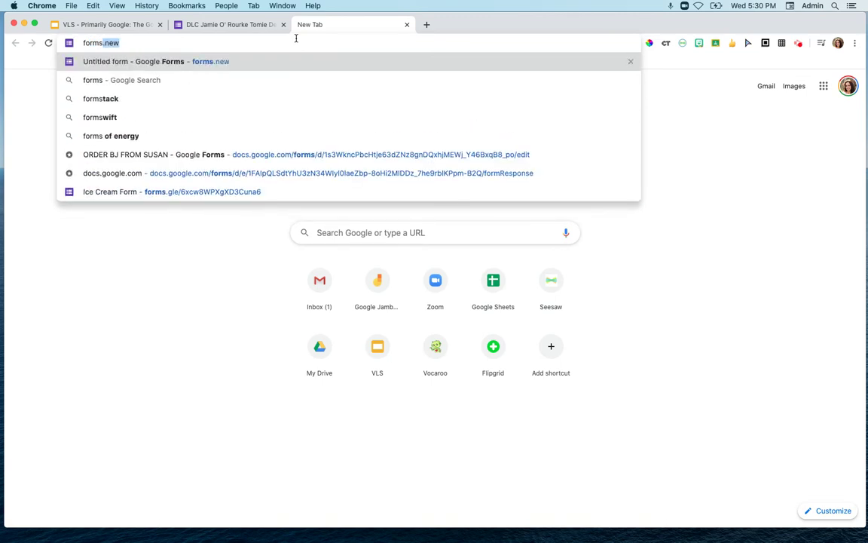
pyautogui.press('Return')
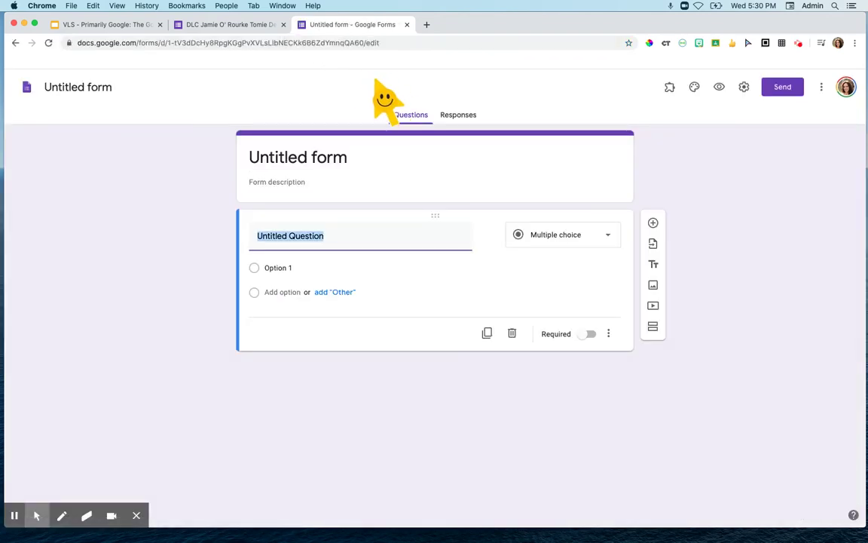
# - Name the form "DLC - Pete the Cat" and apply the same text as its displayed title
pyautogui.click(104, 86)
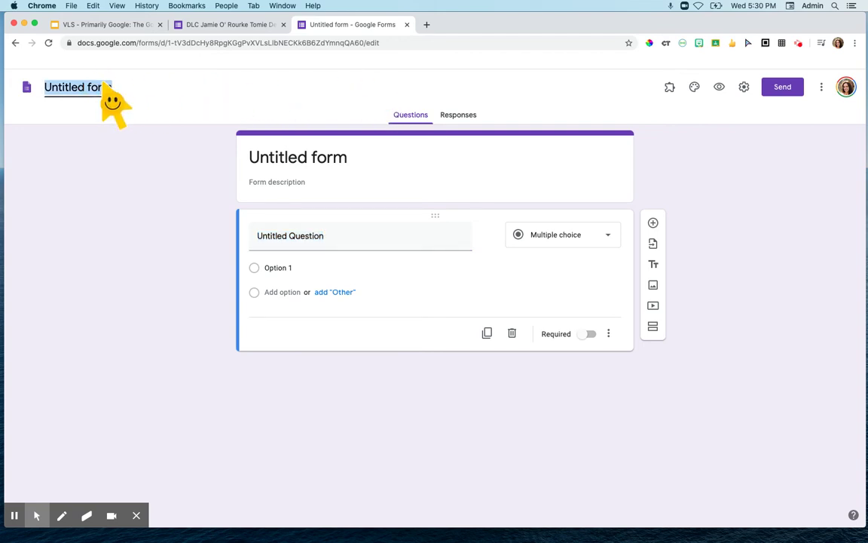
pyautogui.write('DLC')
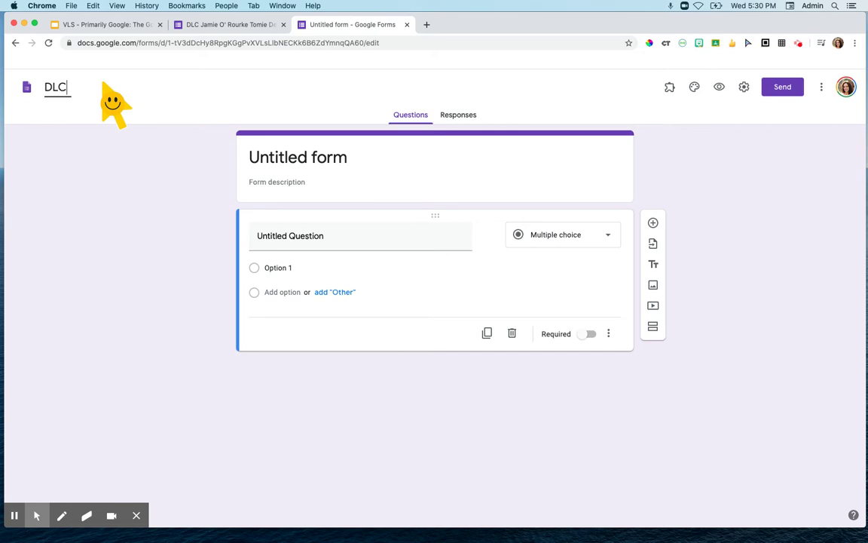
pyautogui.write(' - Pete the Cat')
pyautogui.click(331, 162)
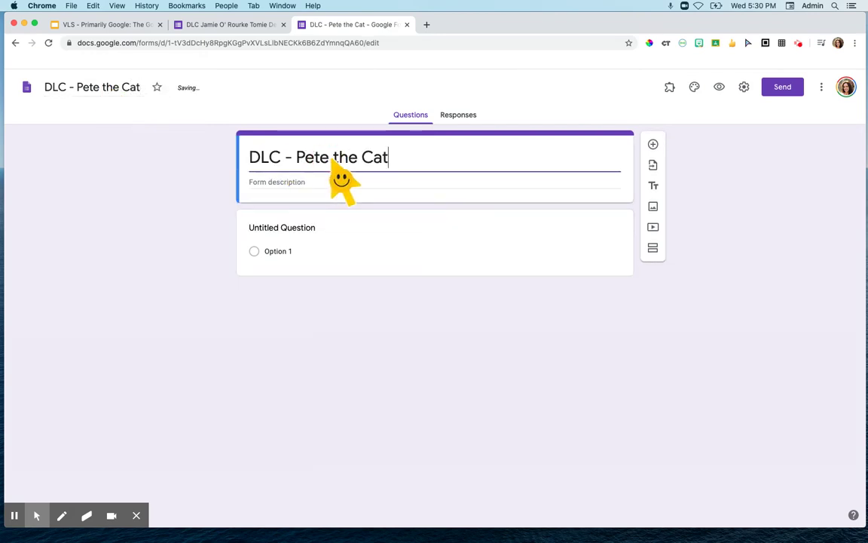
# - Turn the untitled question into a required short answer question titled "Name"
pyautogui.click(317, 228)
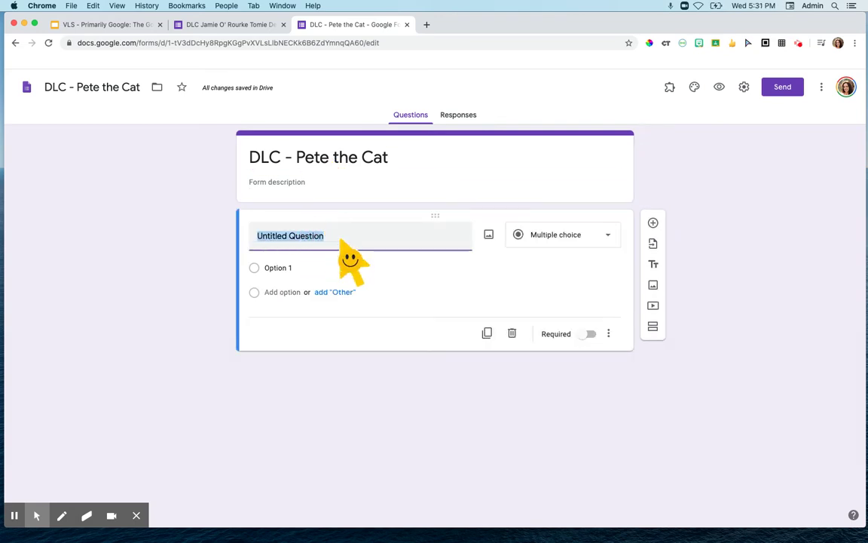
pyautogui.write('Name')
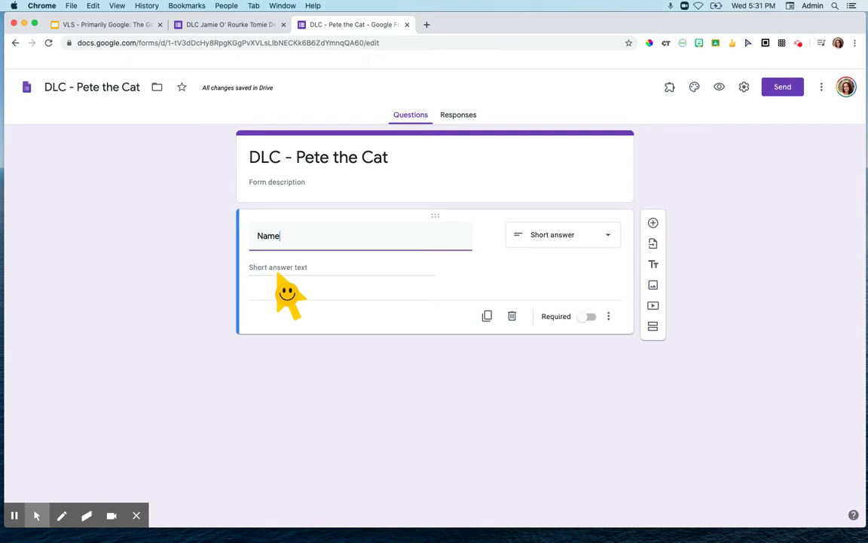
pyautogui.click(608, 240)
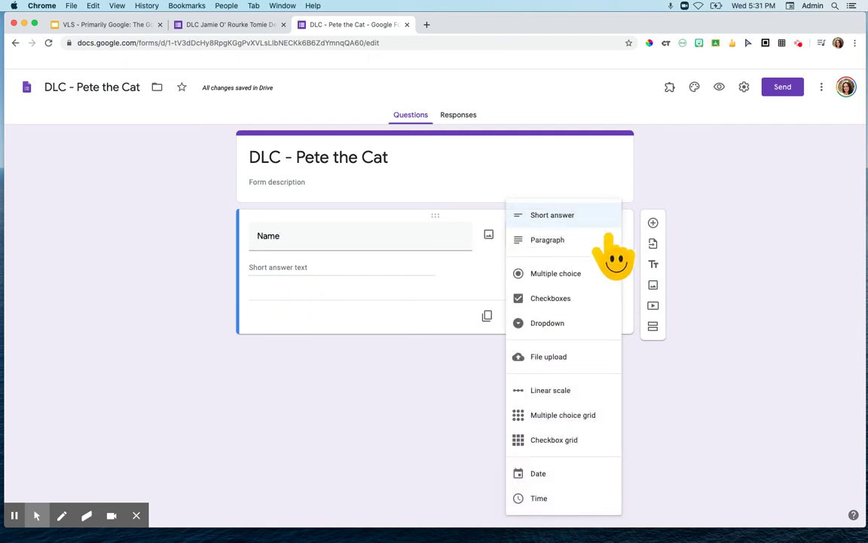
pyautogui.click(605, 217)
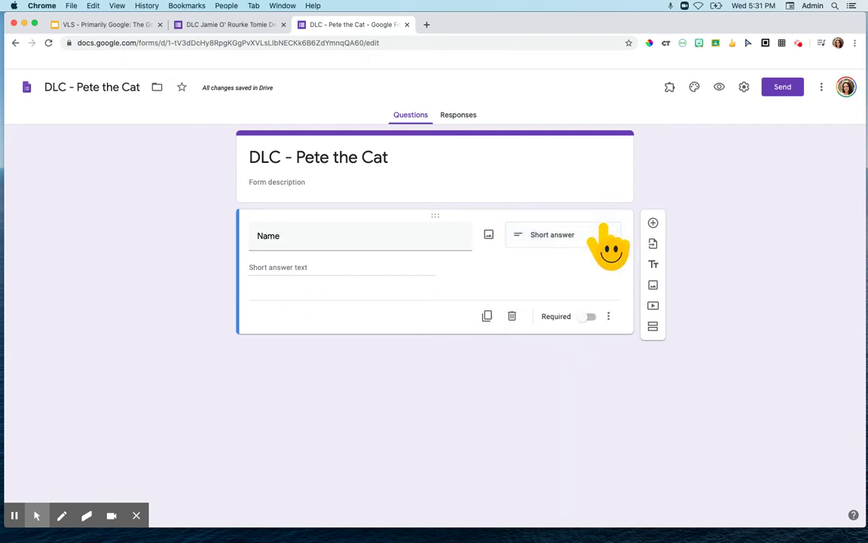
pyautogui.click(587, 317)
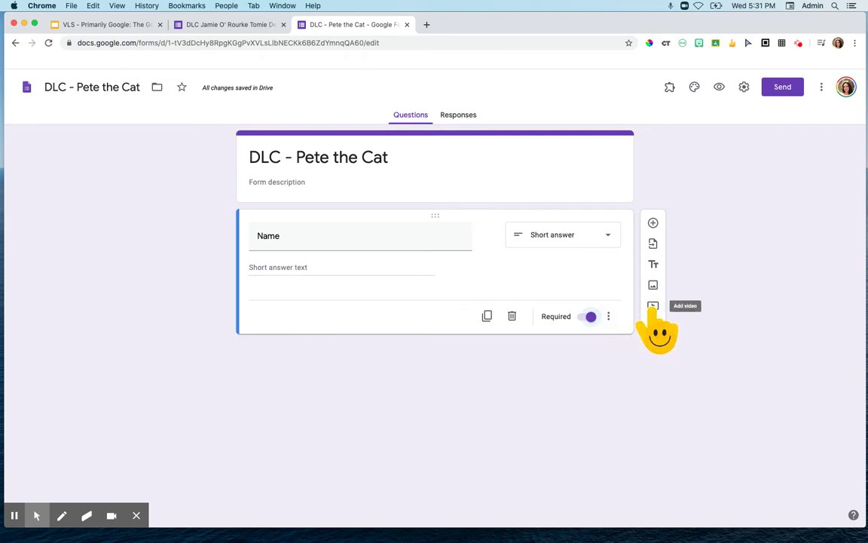
# - Search YouTube for "Pete the Cat" and insert the video "Pete the Cat: I Love My White Shoes" below the Name question
pyautogui.click(653, 306)
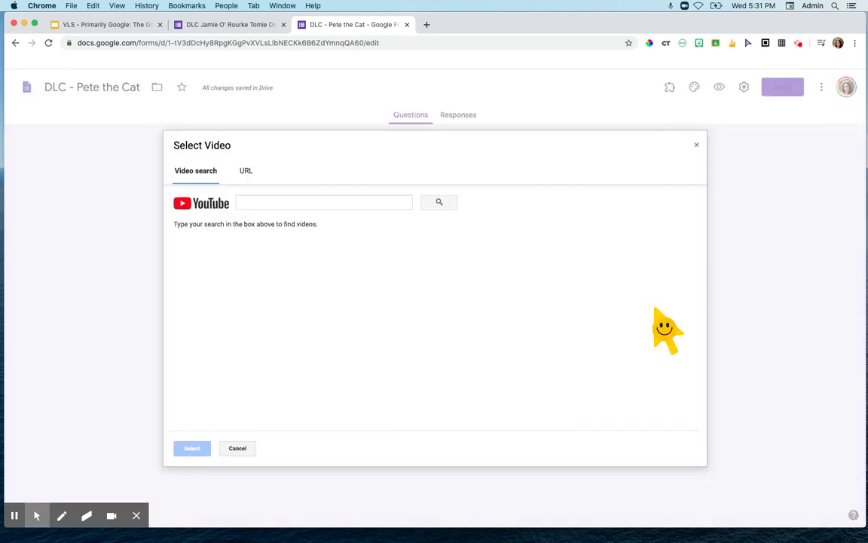
pyautogui.click(245, 202)
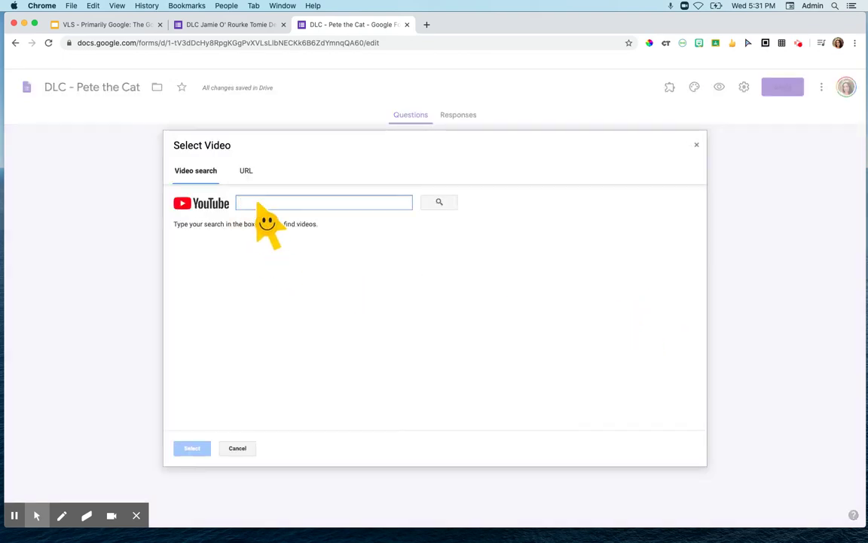
pyautogui.write('Pete the ')
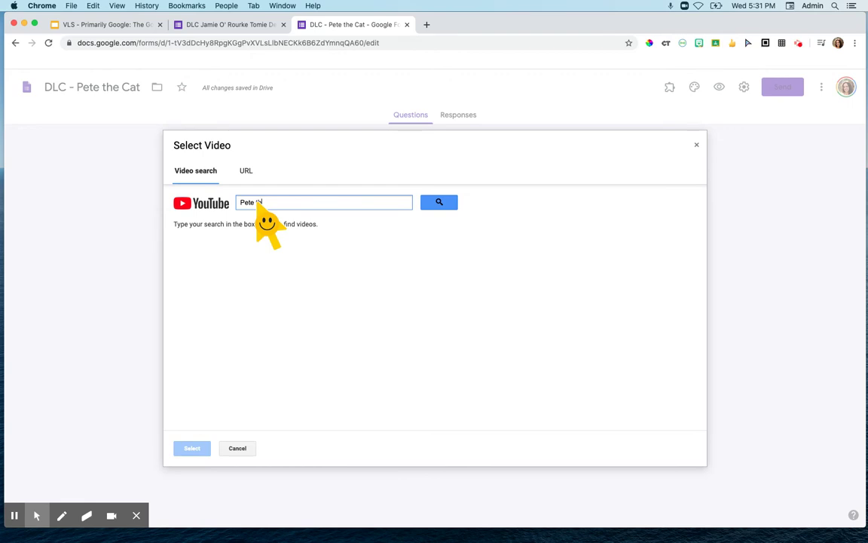
pyautogui.write('Cat')
pyautogui.click(440, 202)
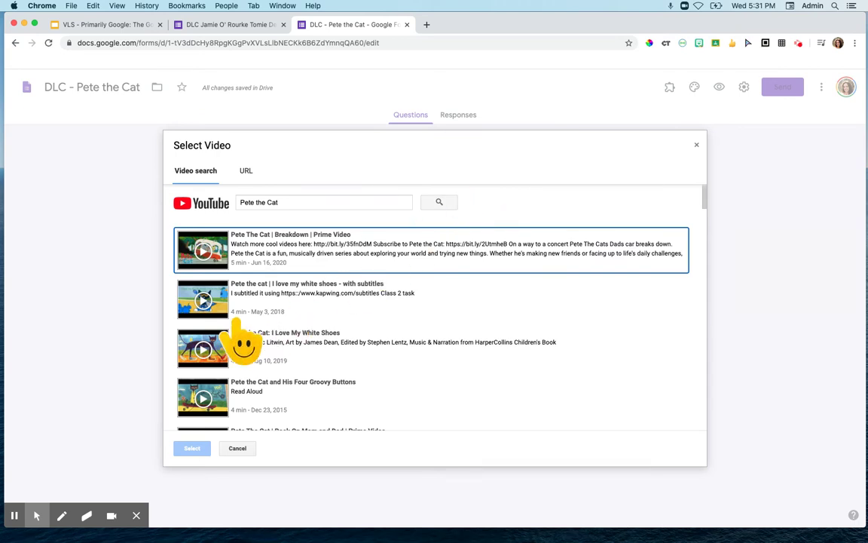
pyautogui.click(203, 350)
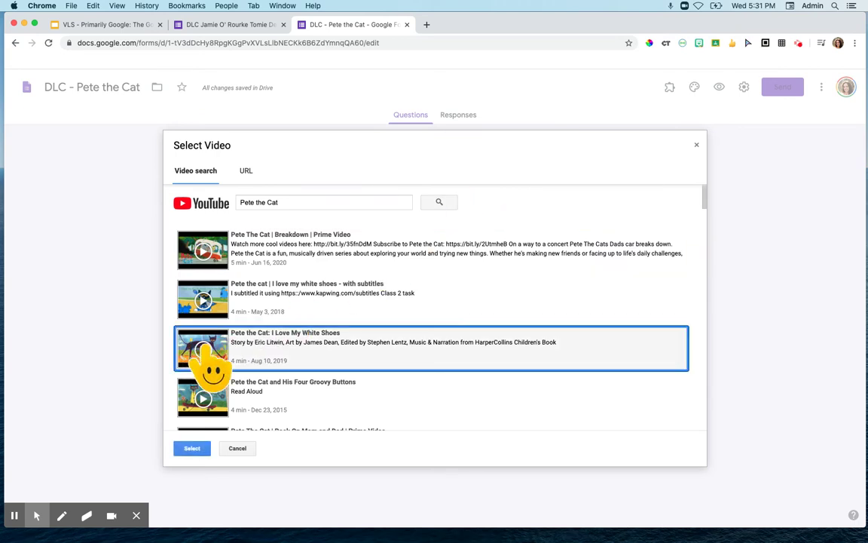
pyautogui.click(193, 450)
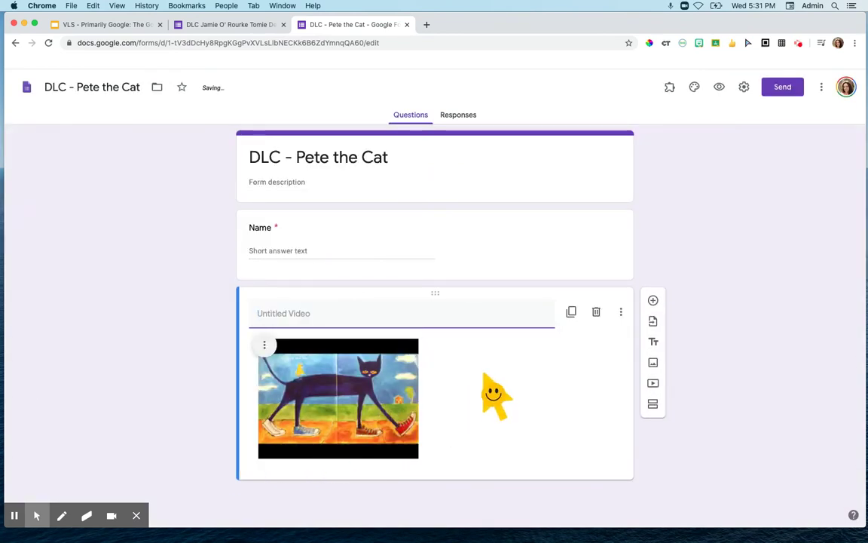
# - Enlarge the inserted Pete the Cat video to nearly the full width of its form section
pyautogui.click(338, 444)
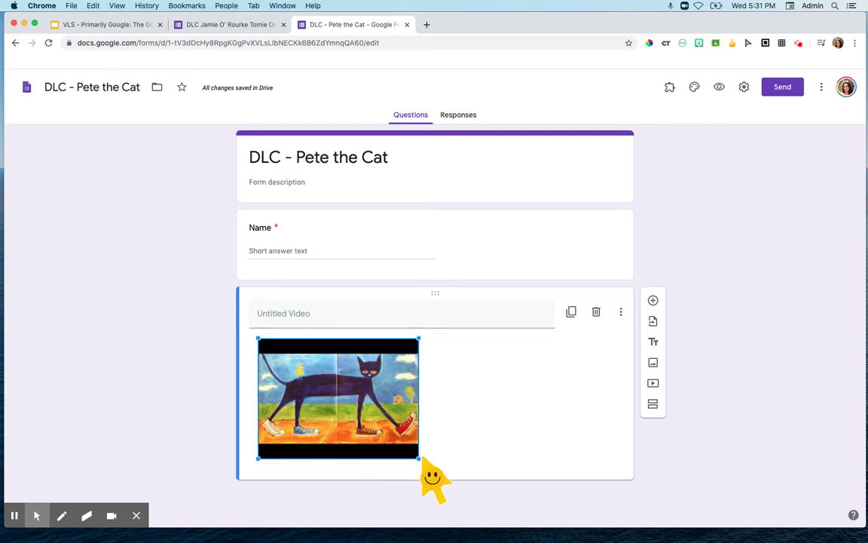
pyautogui.moveTo(419, 457); pyautogui.dragTo(618, 524)
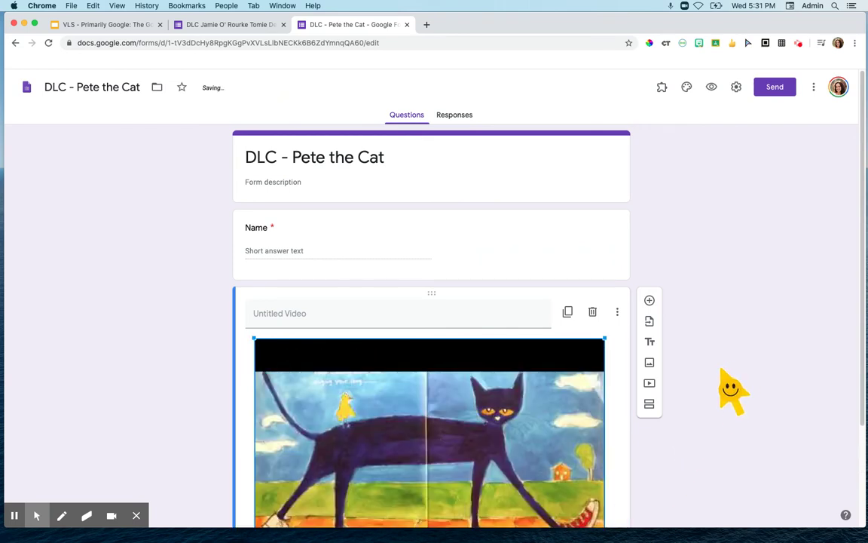
pyautogui.scroll(-2, 722, 394)
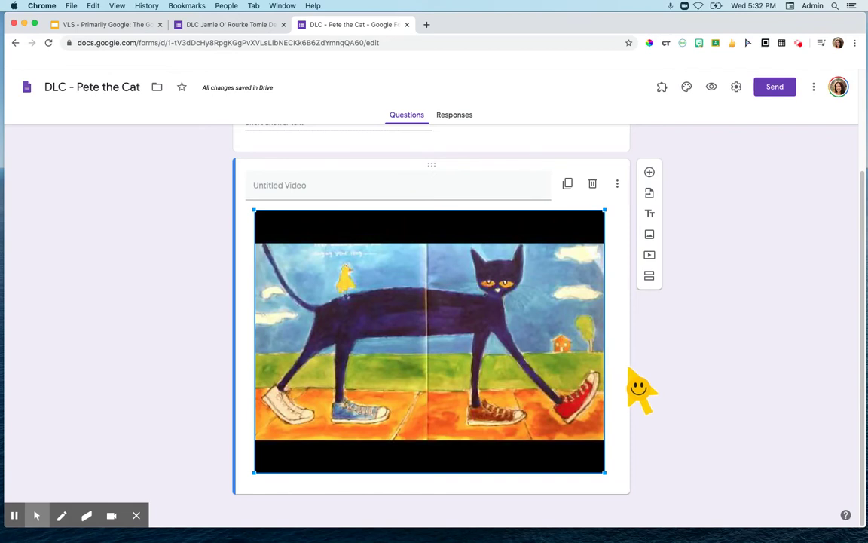
# - Add a multiple choice question "Did you like this book?" below the video with the options "Yes" and "No"
pyautogui.click(649, 172)
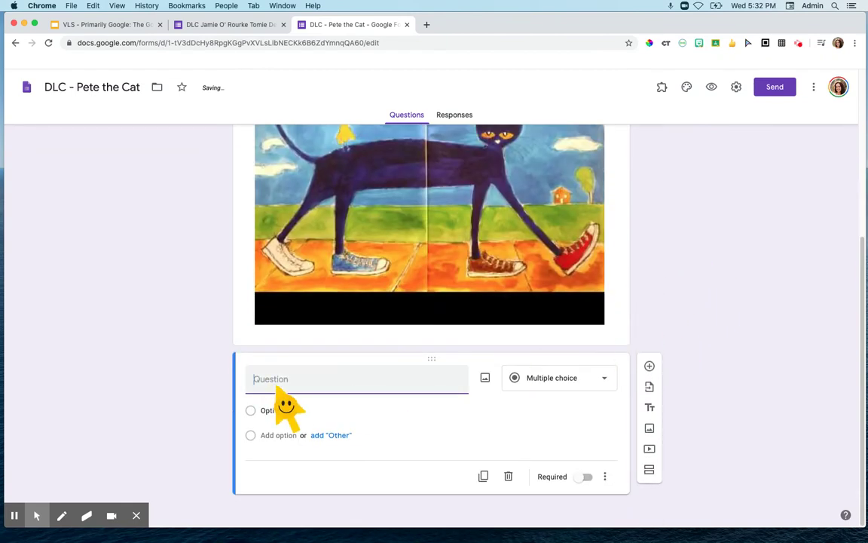
pyautogui.write('Did you ')
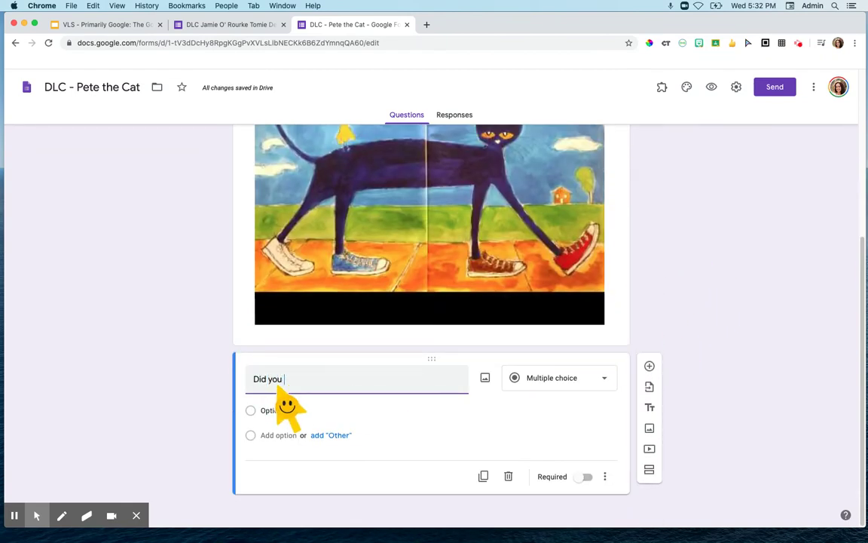
pyautogui.write('like this book?')
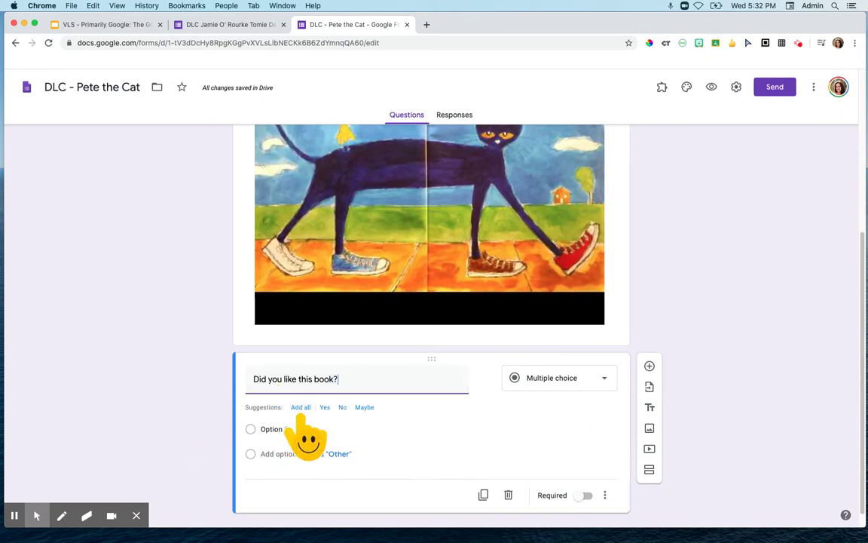
pyautogui.click(290, 428)
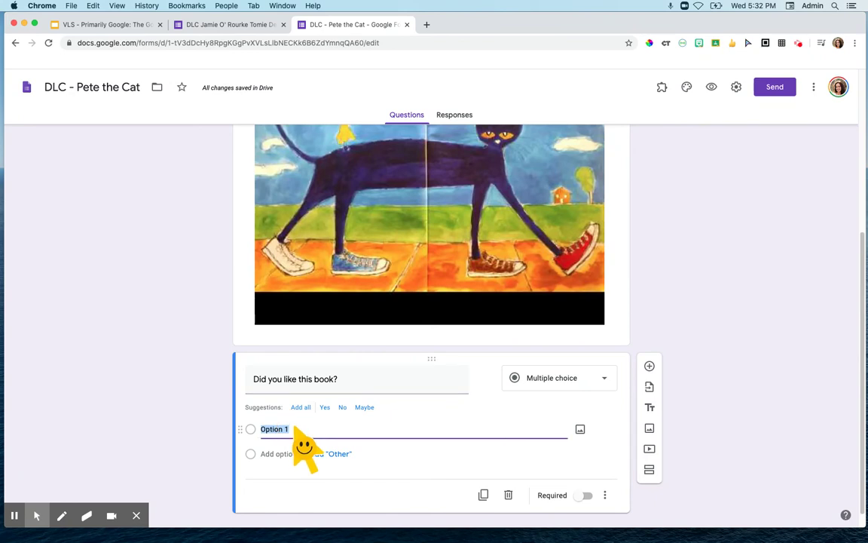
pyautogui.write('Yes')
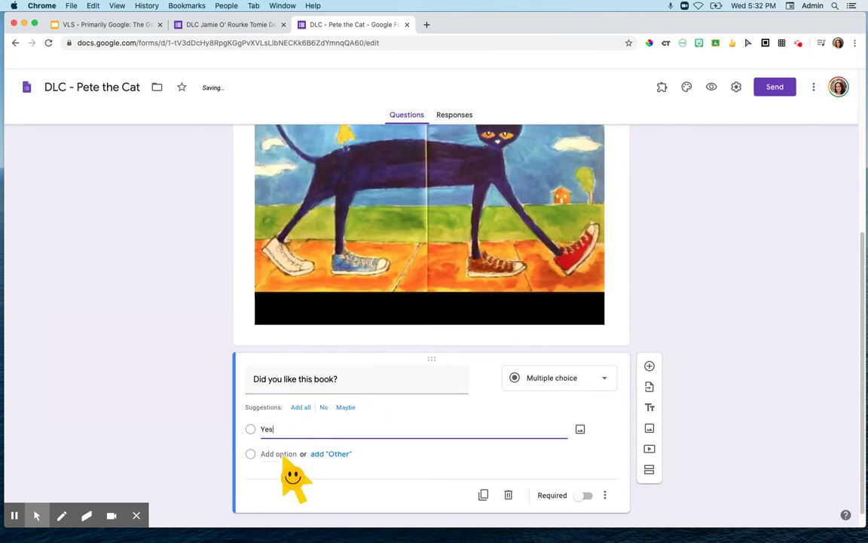
pyautogui.click(281, 454)
pyautogui.write('No')
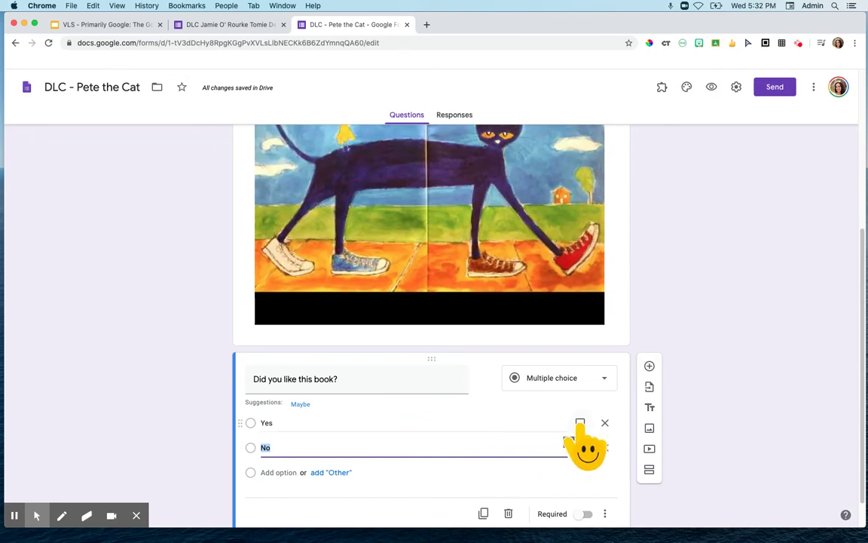
# - Search Google images for "happy emoji" and insert a smiling, blushing emoji picture on the "Yes" option
pyautogui.click(580, 423)
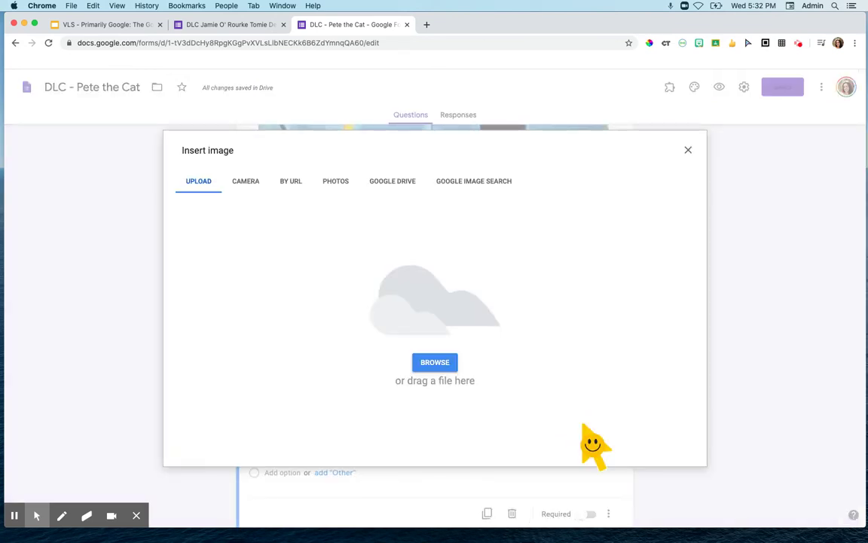
pyautogui.click(473, 185)
pyautogui.write('hap')
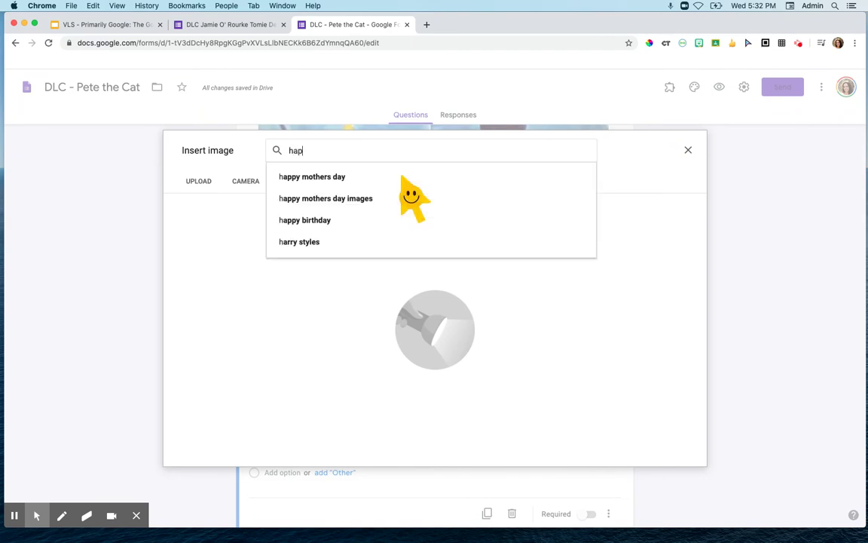
pyautogui.write('py emoji')
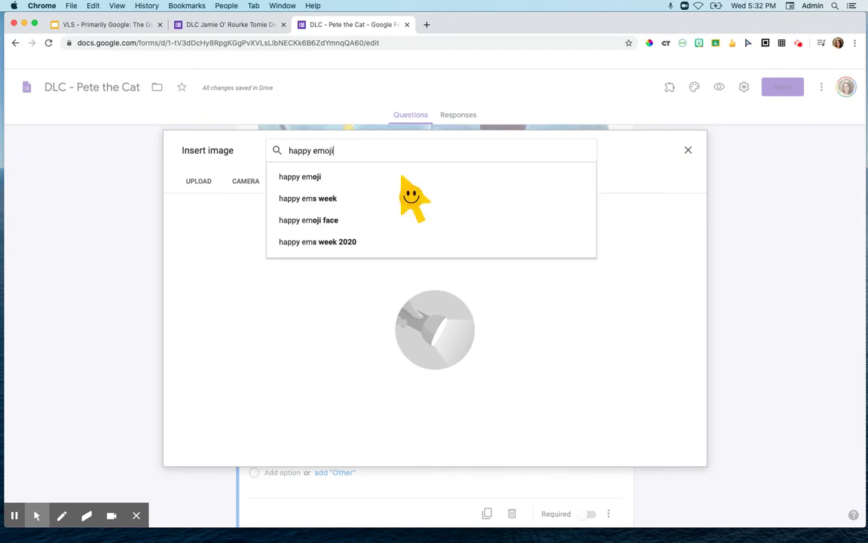
pyautogui.click(364, 177)
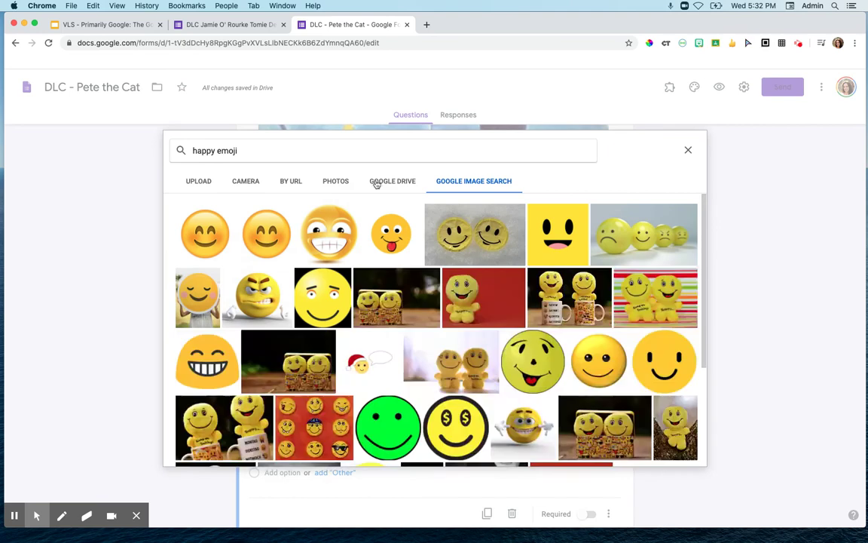
pyautogui.click(204, 239)
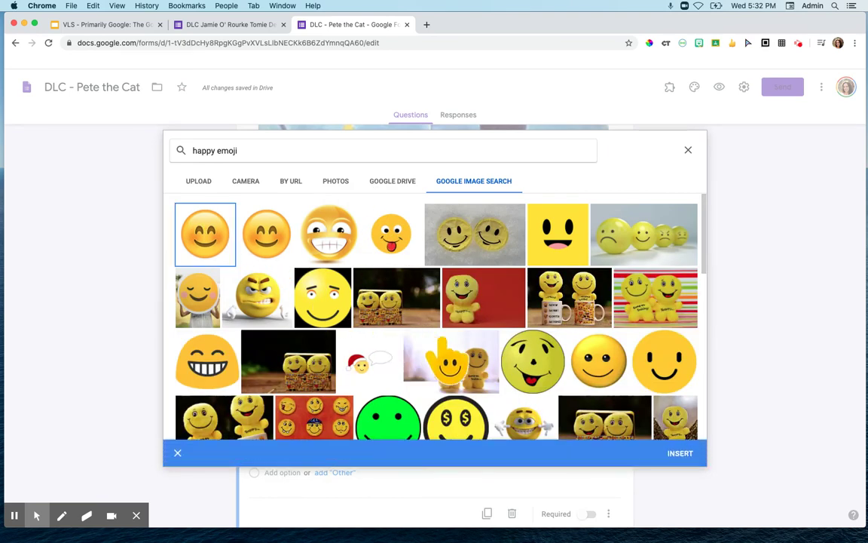
pyautogui.click(678, 453)
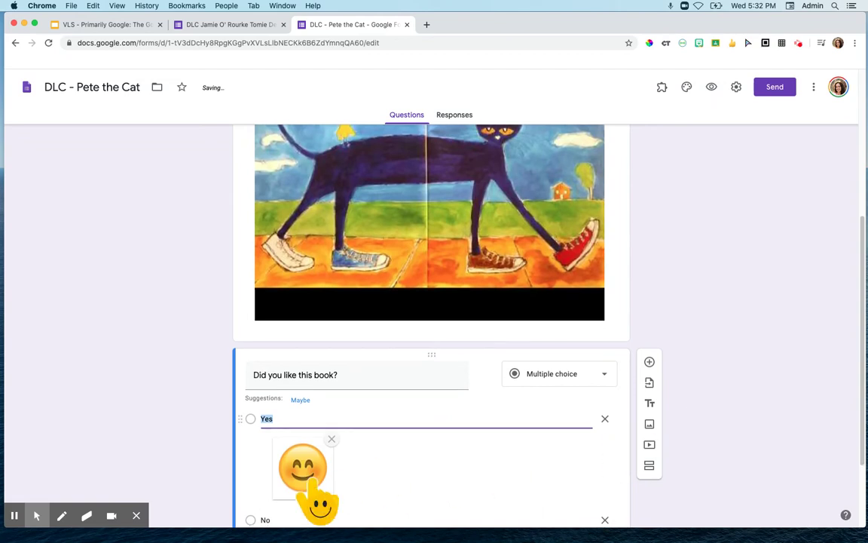
# - Insert a frowning yellow face from a Google image search for "sad emoji" on the "No" option, and make the question required
pyautogui.scroll(-3, 320, 505)
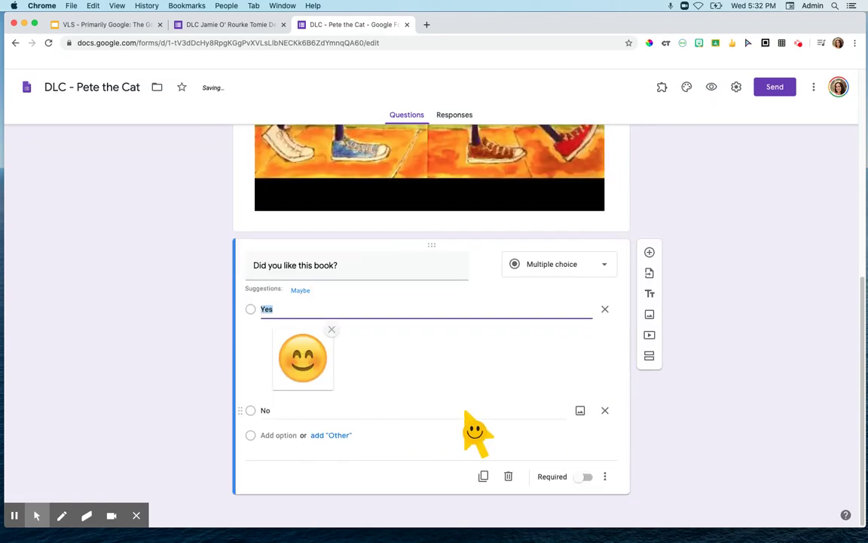
pyautogui.click(581, 411)
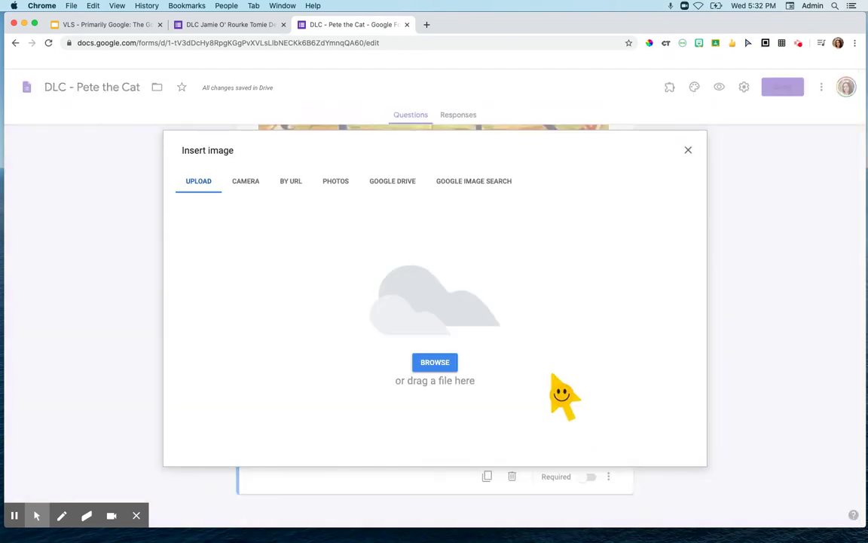
pyautogui.click(454, 185)
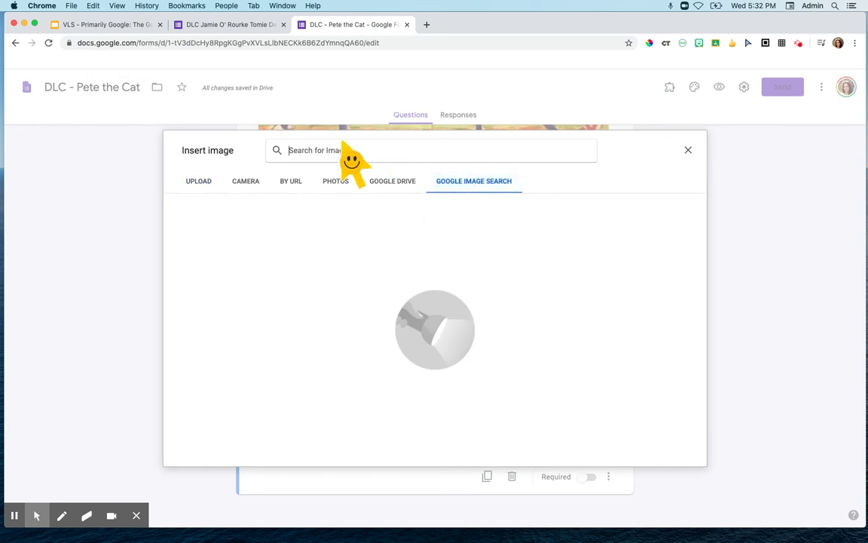
pyautogui.write('sad e')
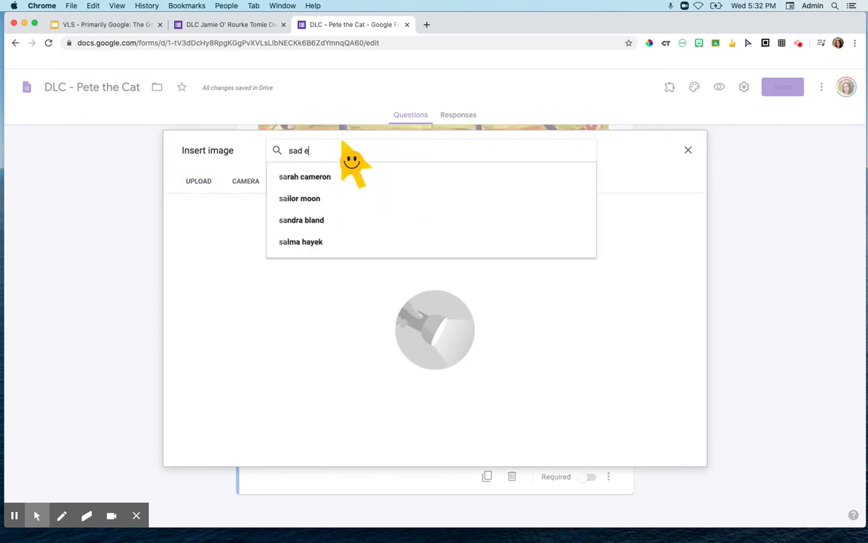
pyautogui.write('moji')
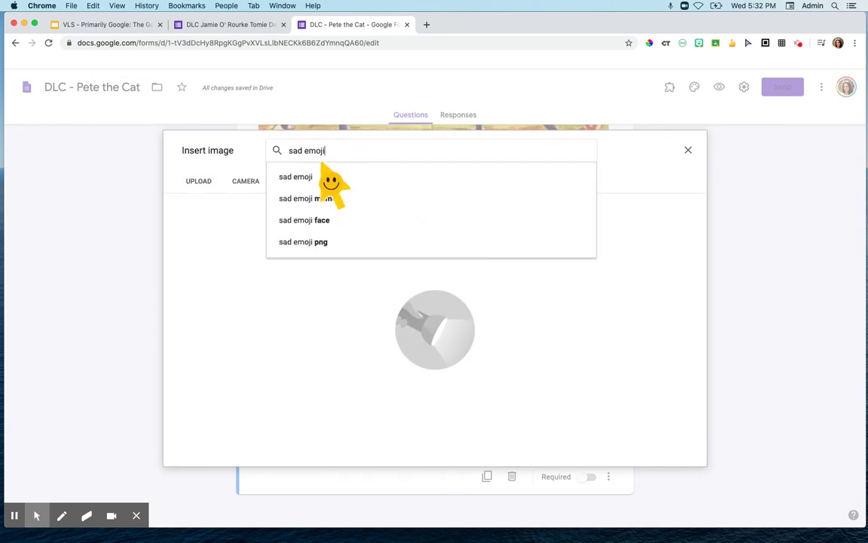
pyautogui.click(318, 176)
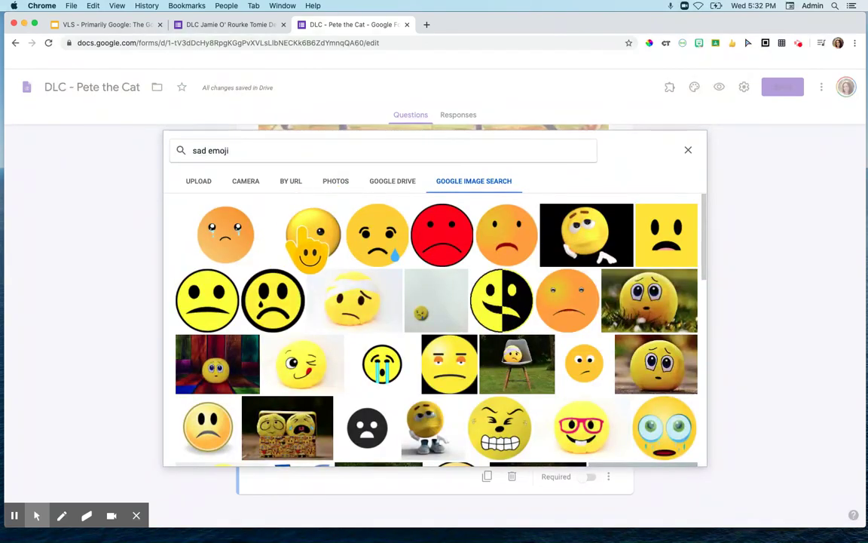
pyautogui.click(315, 239)
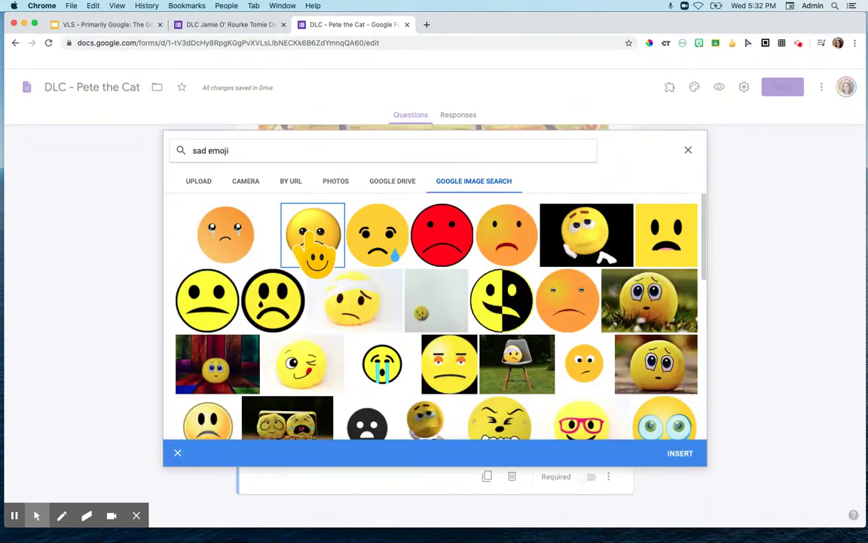
pyautogui.click(679, 454)
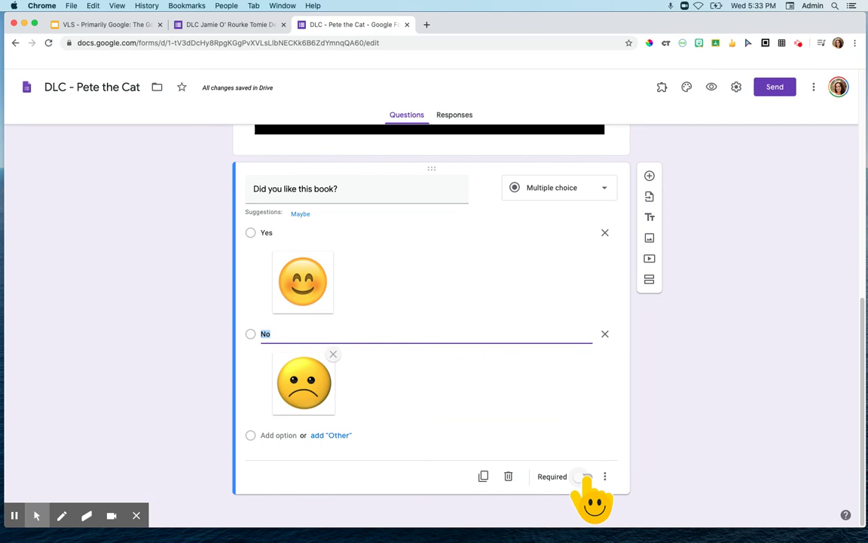
pyautogui.click(586, 476)
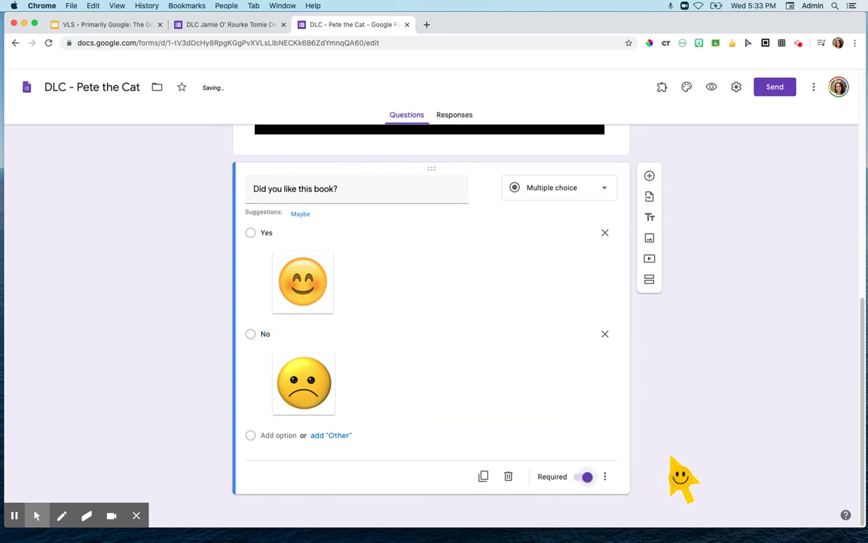
# - Preview the form and look through the name field, the video and the picture answer choices
pyautogui.scroll(6, 692, 467)
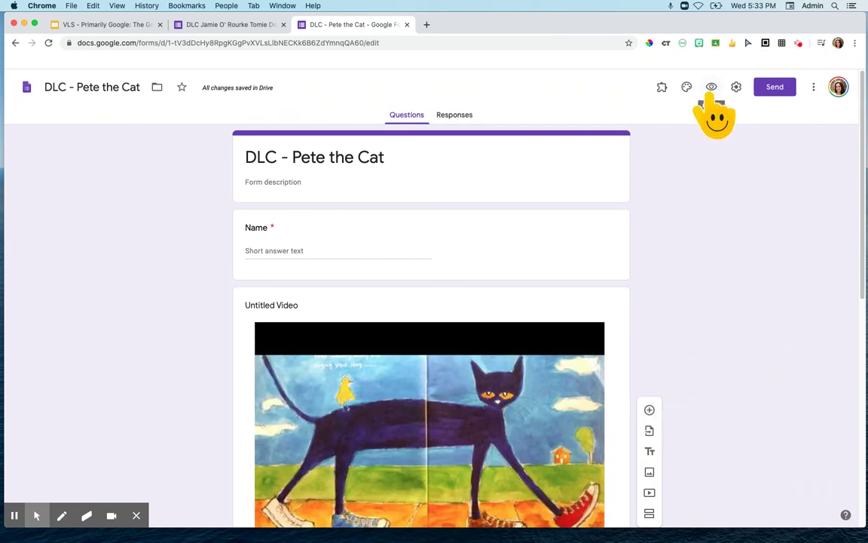
pyautogui.click(712, 88)
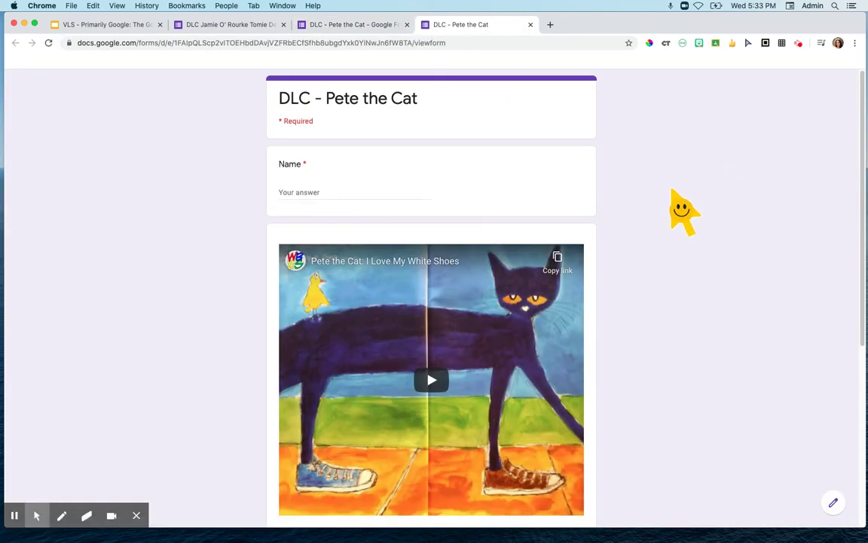
pyautogui.scroll(-3, 610, 271)
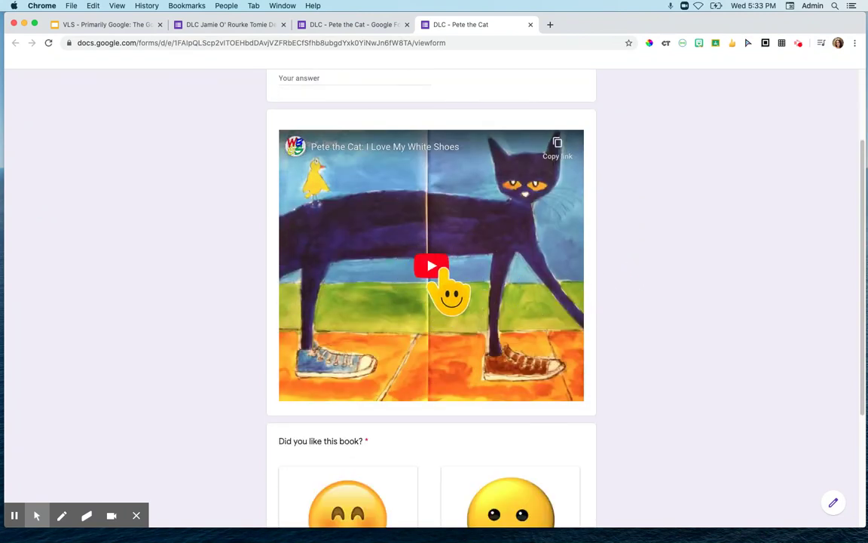
pyautogui.scroll(-4, 452, 287)
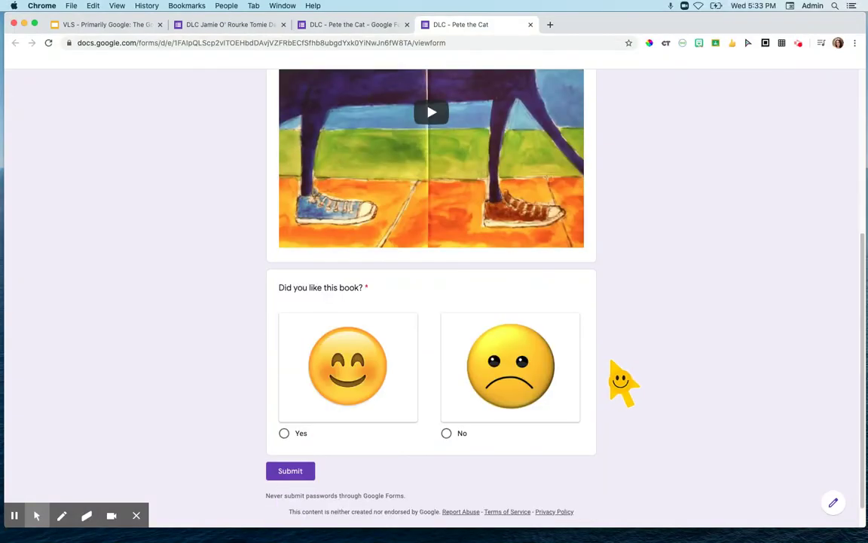
pyautogui.scroll(7, 618, 369)
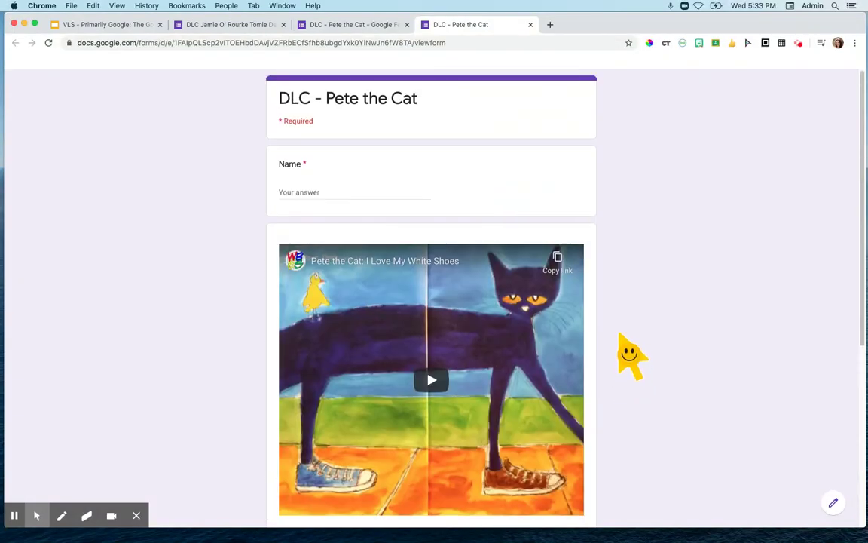
# - Return to editing the form and change its theme color to dark blue
pyautogui.click(369, 26)
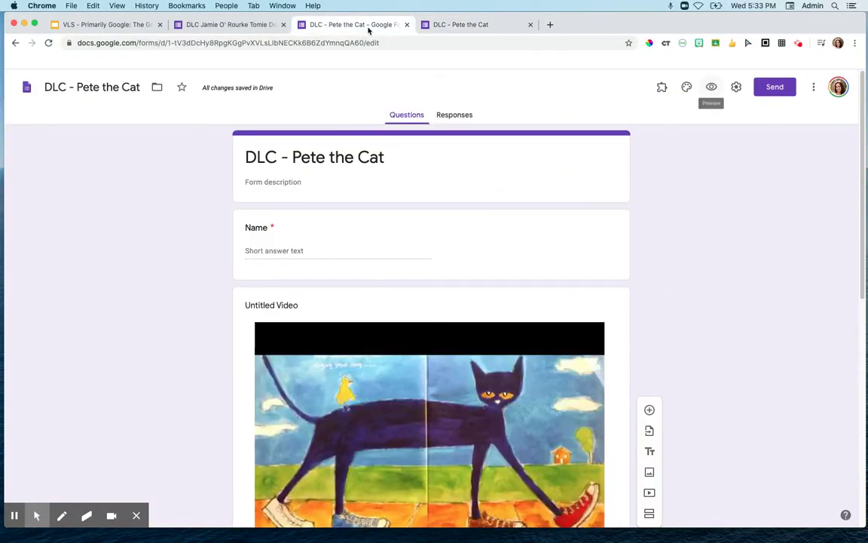
pyautogui.click(687, 88)
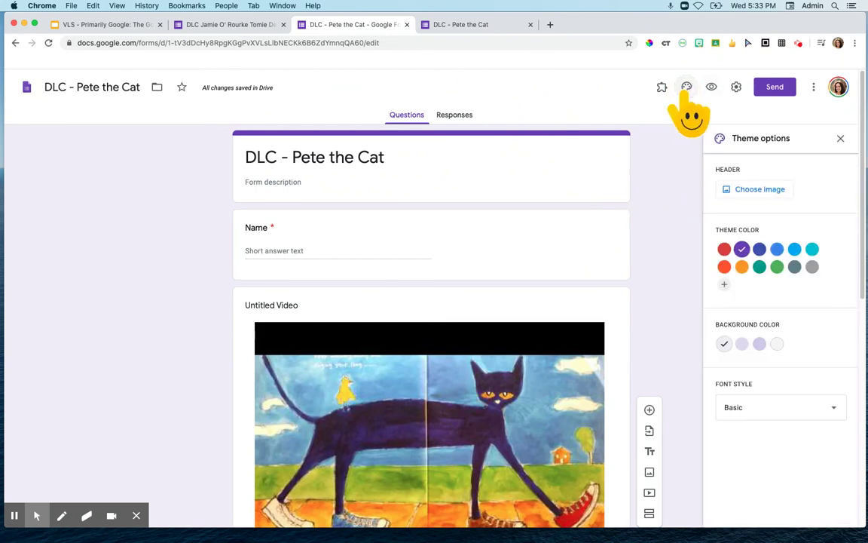
pyautogui.click(760, 249)
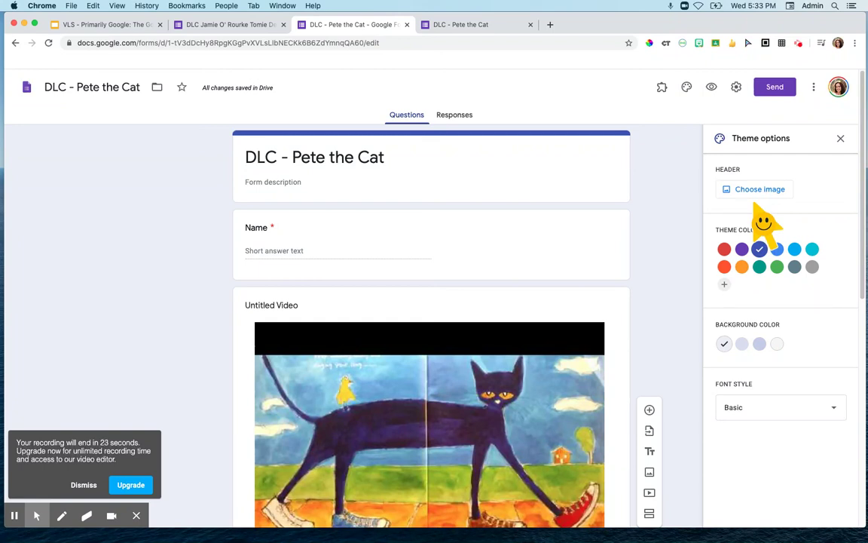
pyautogui.click(489, 25)
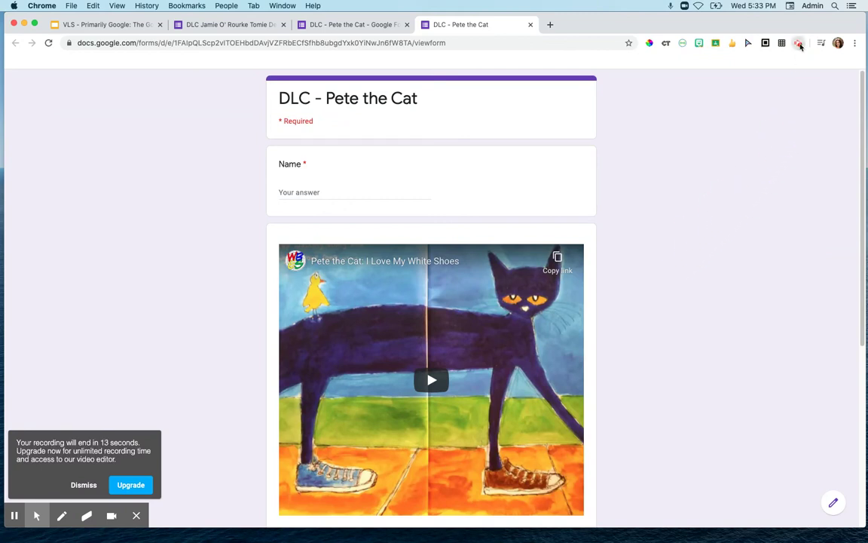
pyautogui.click(798, 44)
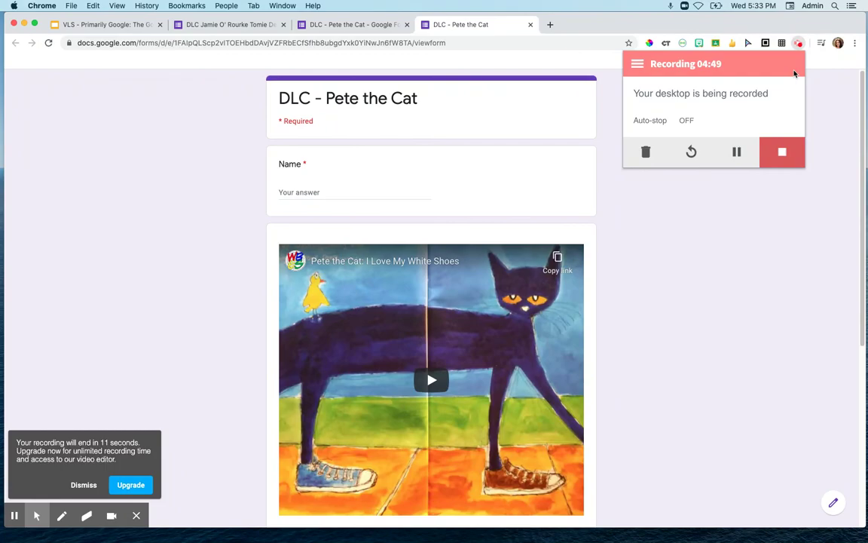